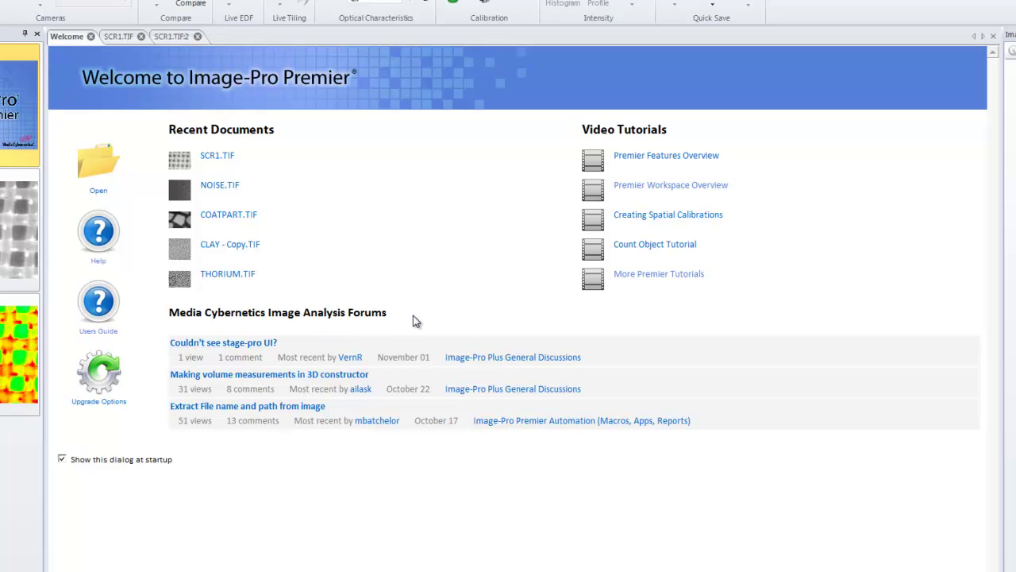
pyautogui.click(123, 37)
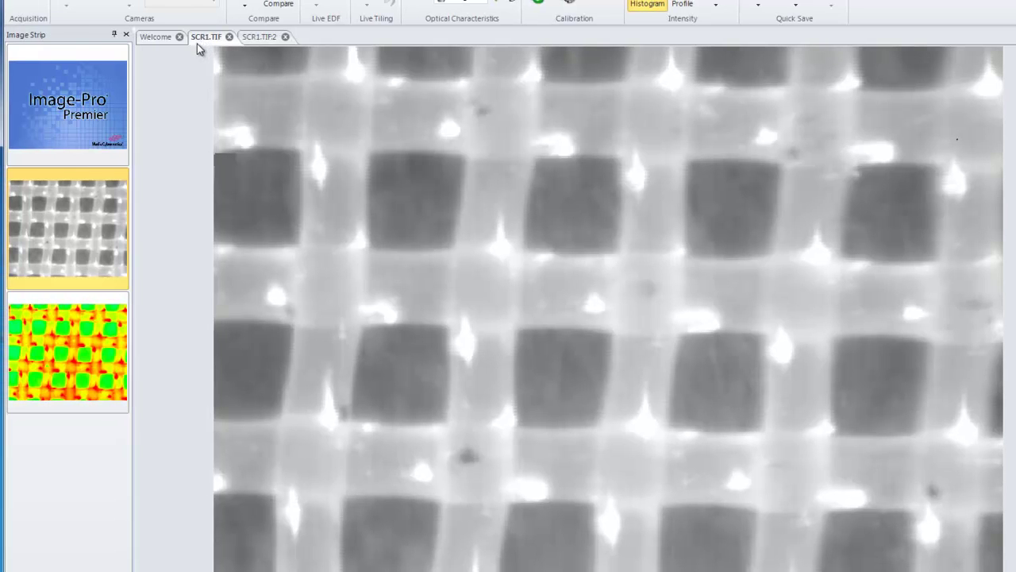
pyautogui.moveTo(86, 229)
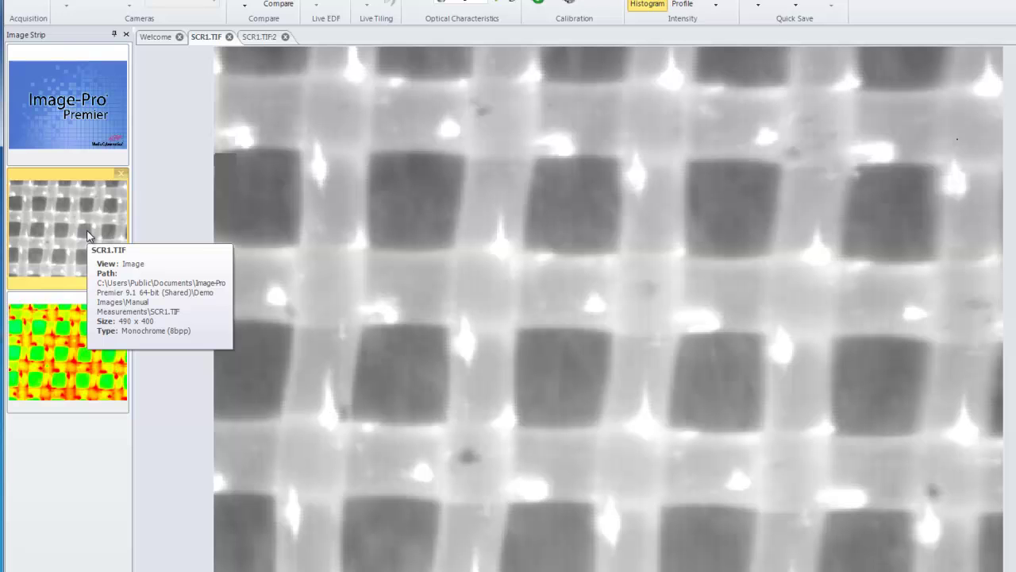
pyautogui.moveTo(81, 347)
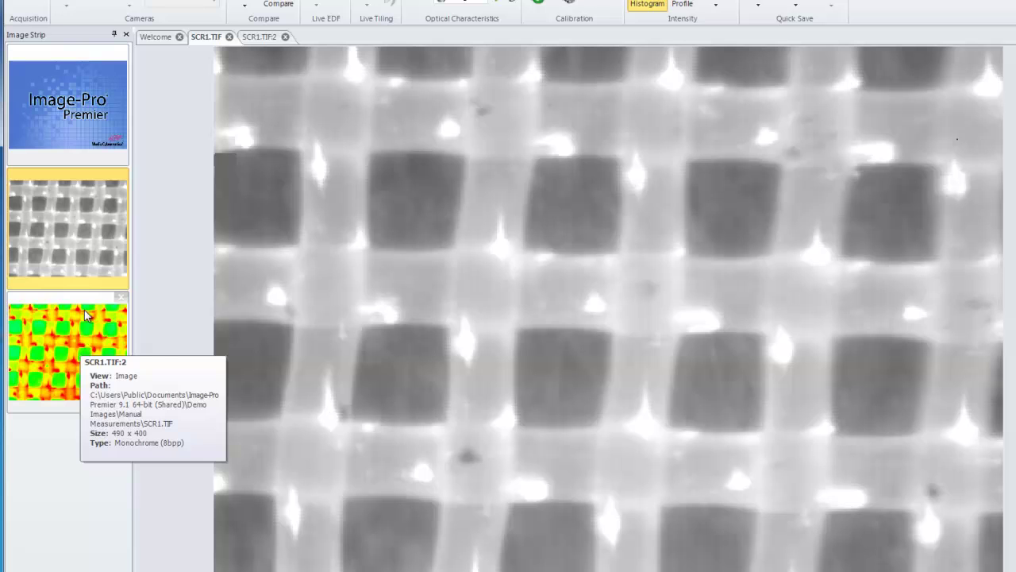
pyautogui.click(77, 243)
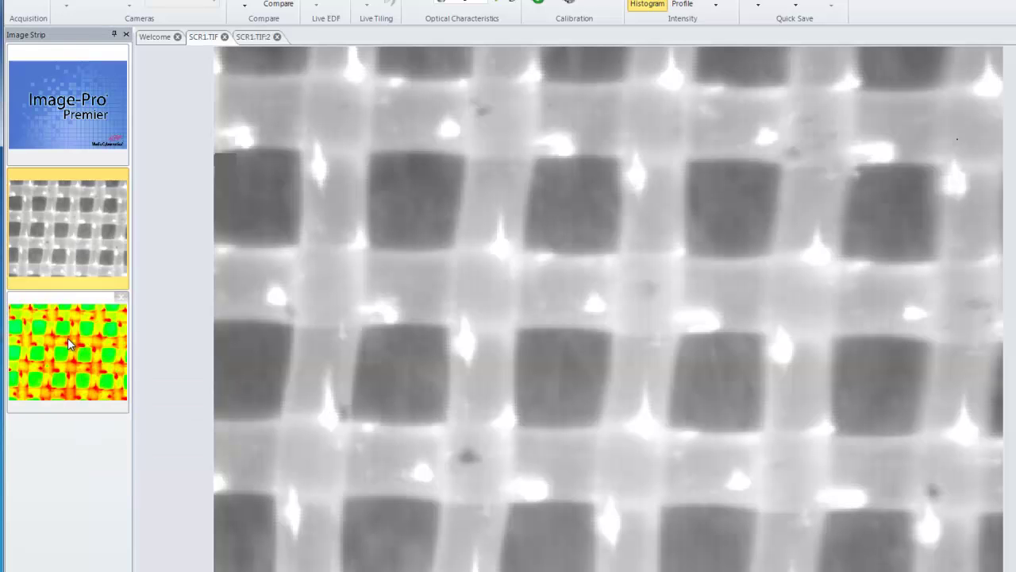
pyautogui.click(68, 337)
pyautogui.click(72, 246)
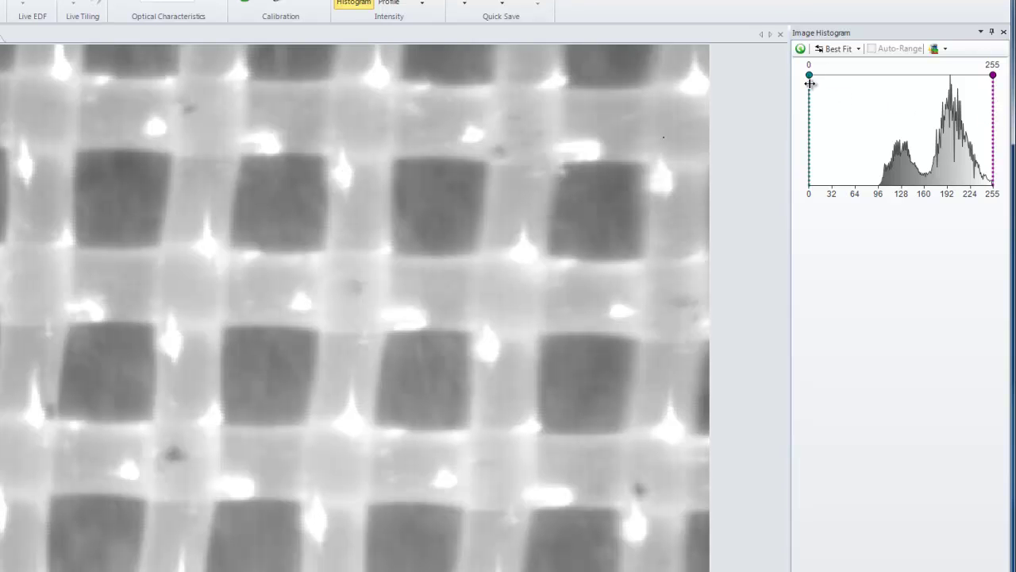
pyautogui.moveTo(810, 80); pyautogui.dragTo(877, 90)
pyautogui.moveTo(993, 94); pyautogui.dragTo(971, 96)
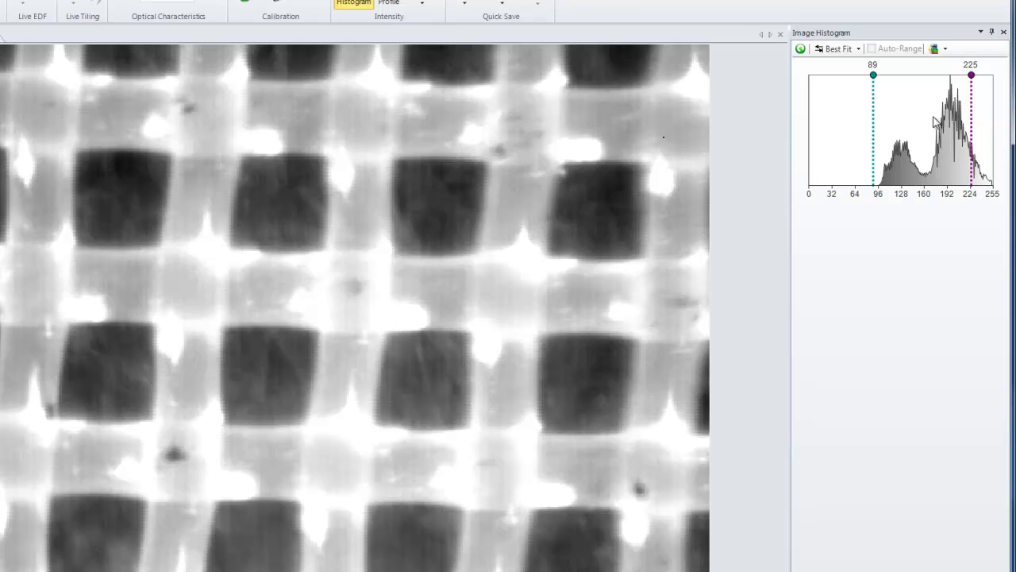
pyautogui.click(801, 50)
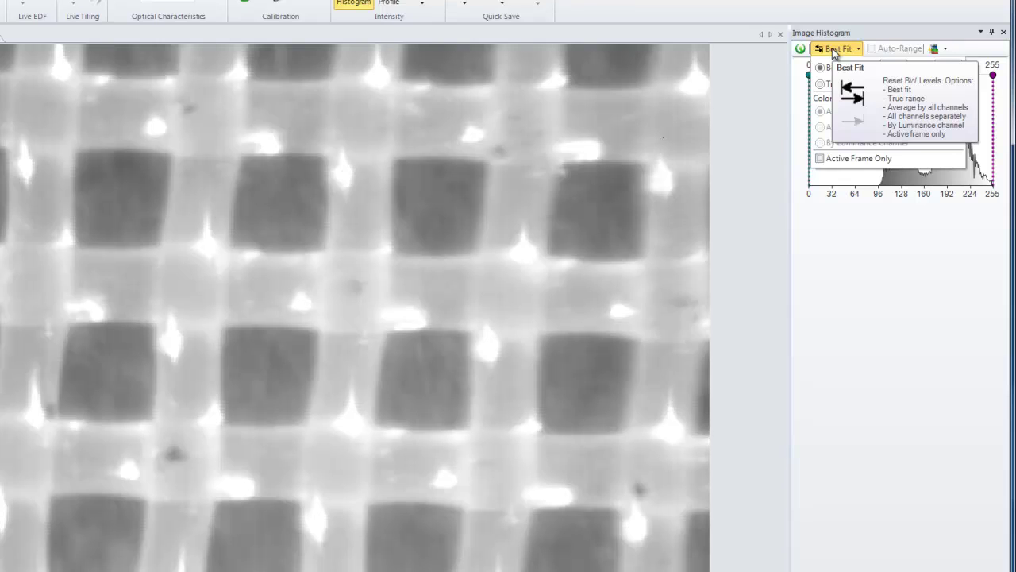
pyautogui.click(835, 52)
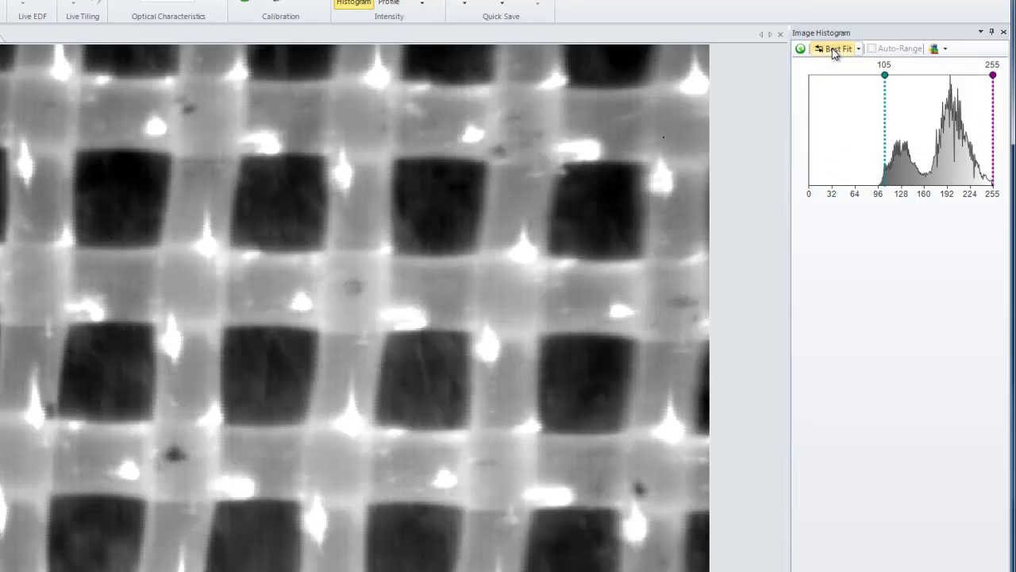
# Reset the display levels, then look at the Clone options and dismiss them without cloning
pyautogui.click(802, 50)
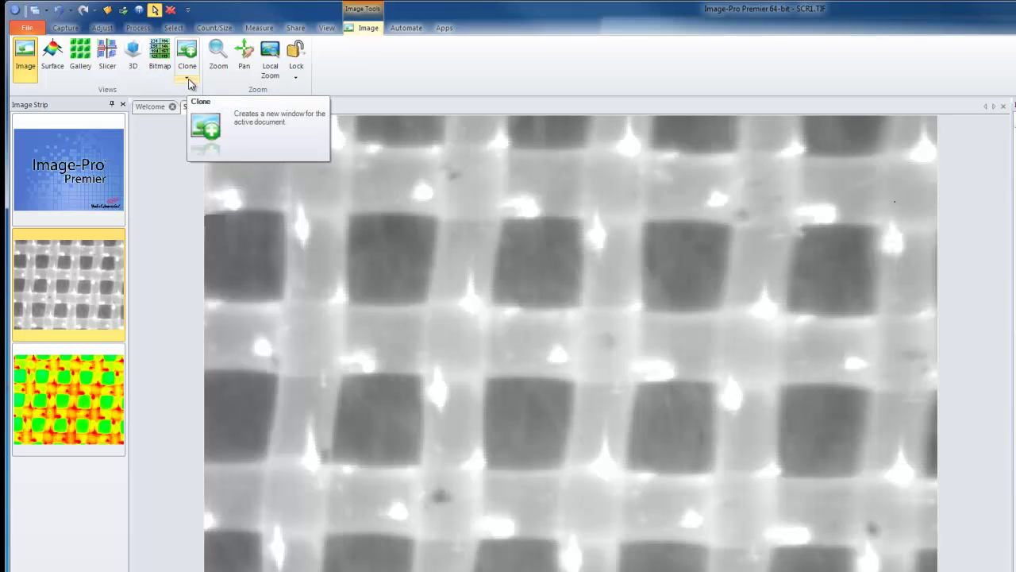
pyautogui.click(188, 79)
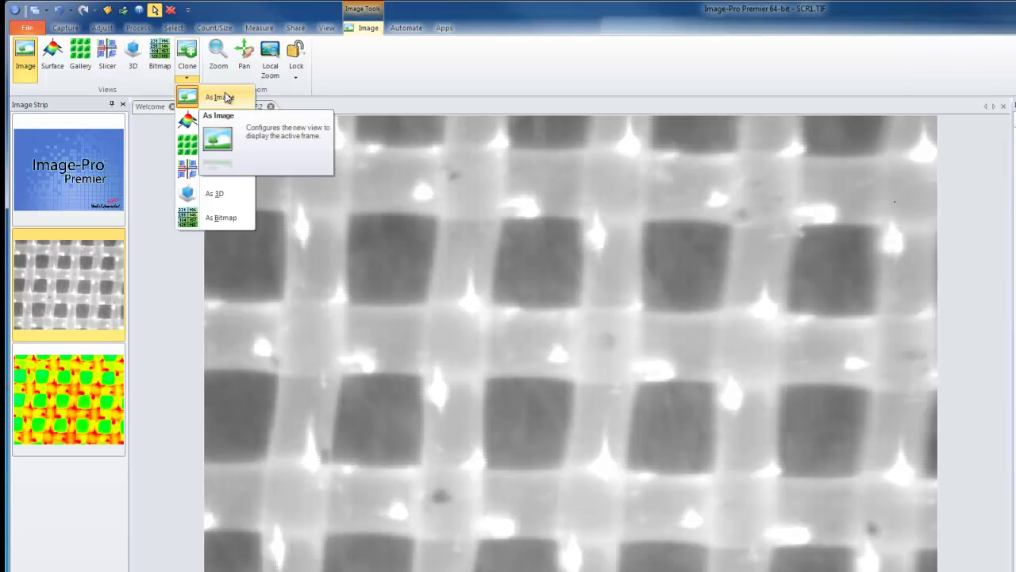
pyautogui.click(310, 85)
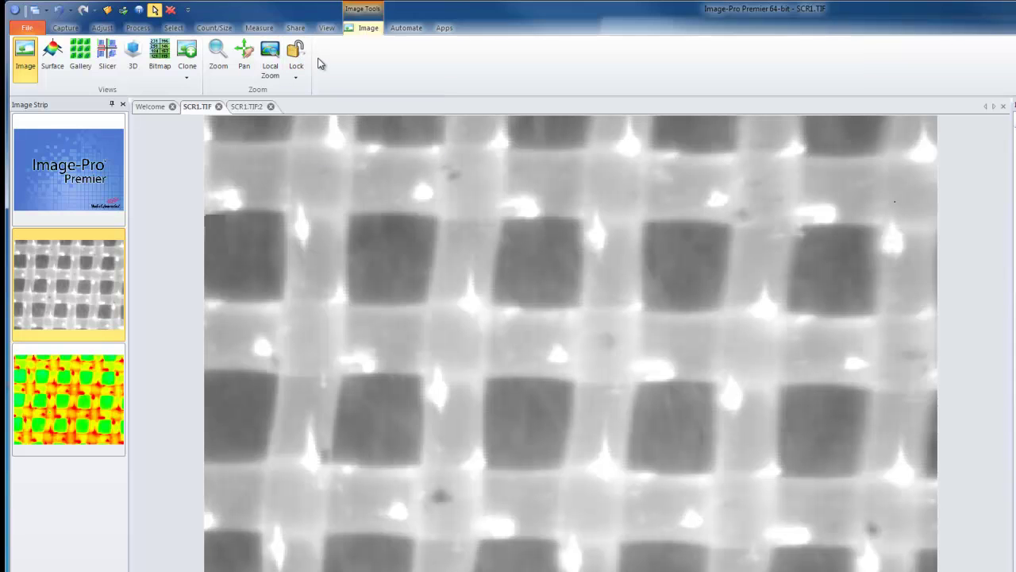
pyautogui.click(27, 28)
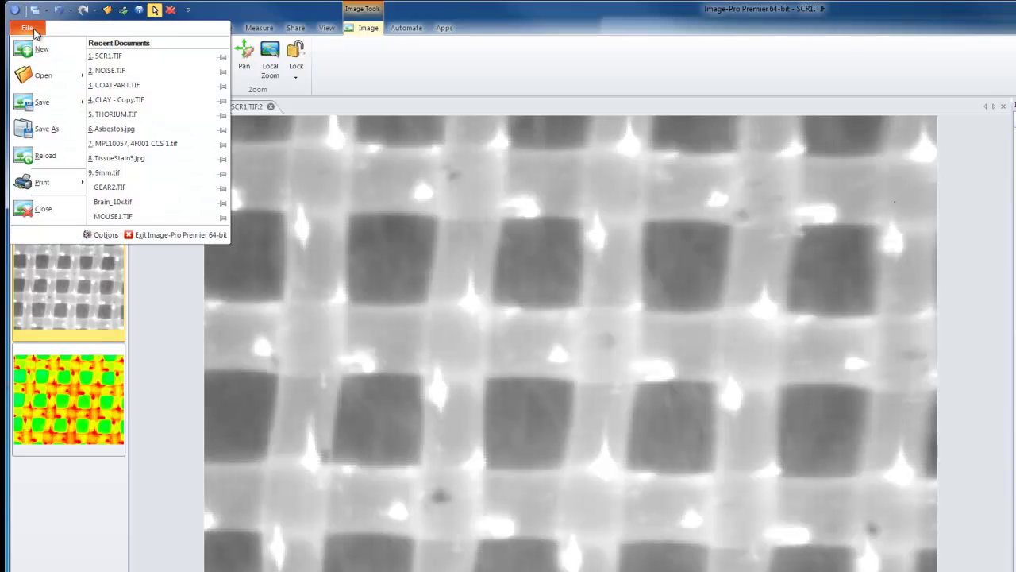
pyautogui.moveTo(63, 78)
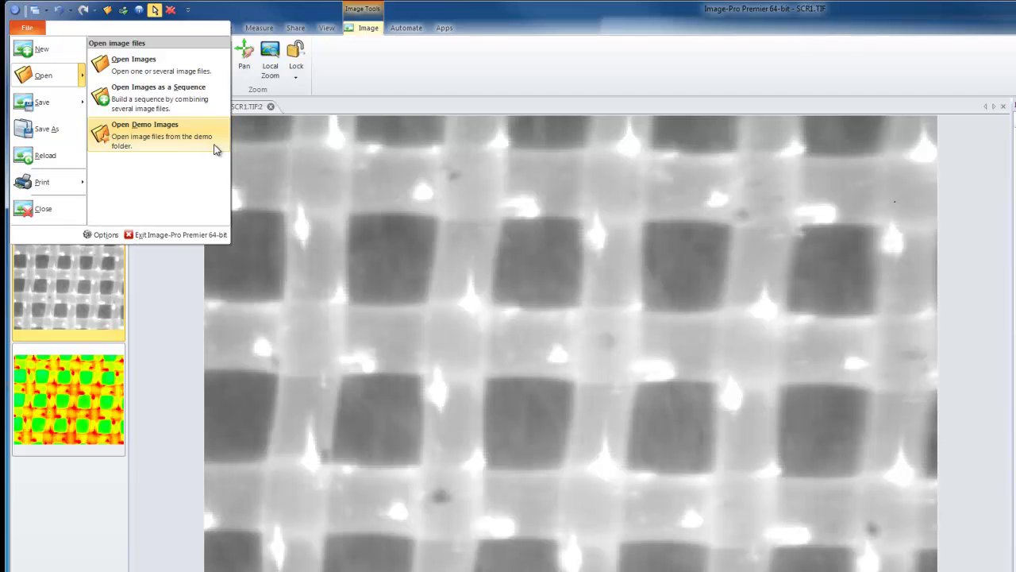
pyautogui.click(324, 75)
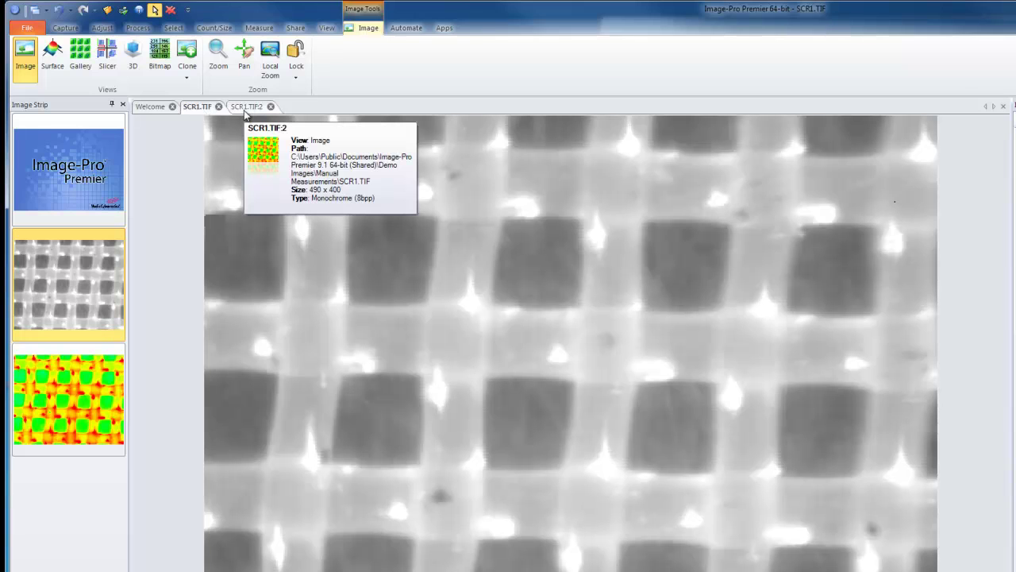
# Dock colour SCR1.TIF:2 in the right half and show grayscale SCR1.TIF in the left pane
pyautogui.click(247, 110)
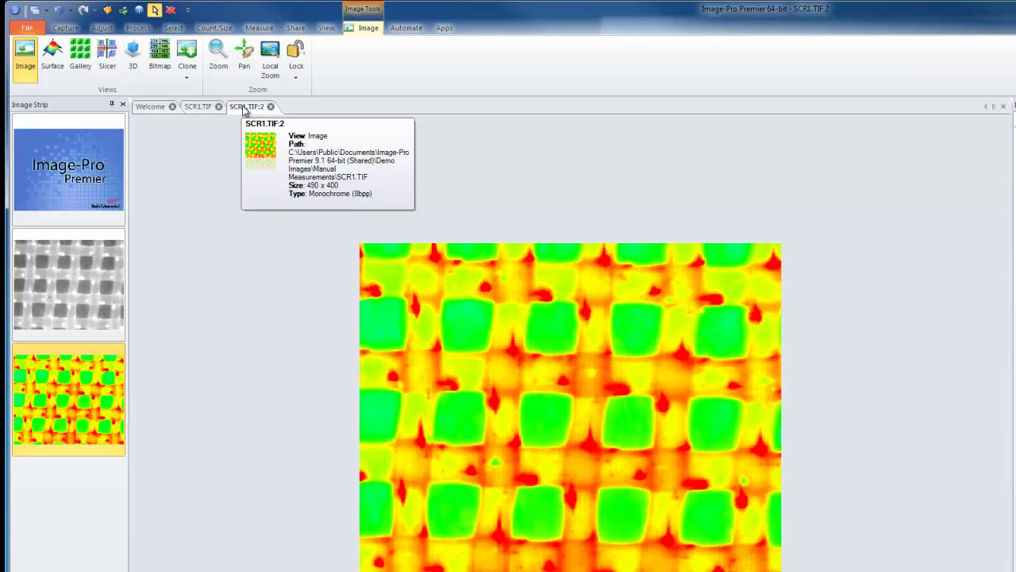
pyautogui.moveTo(244, 110); pyautogui.dragTo(389, 301)
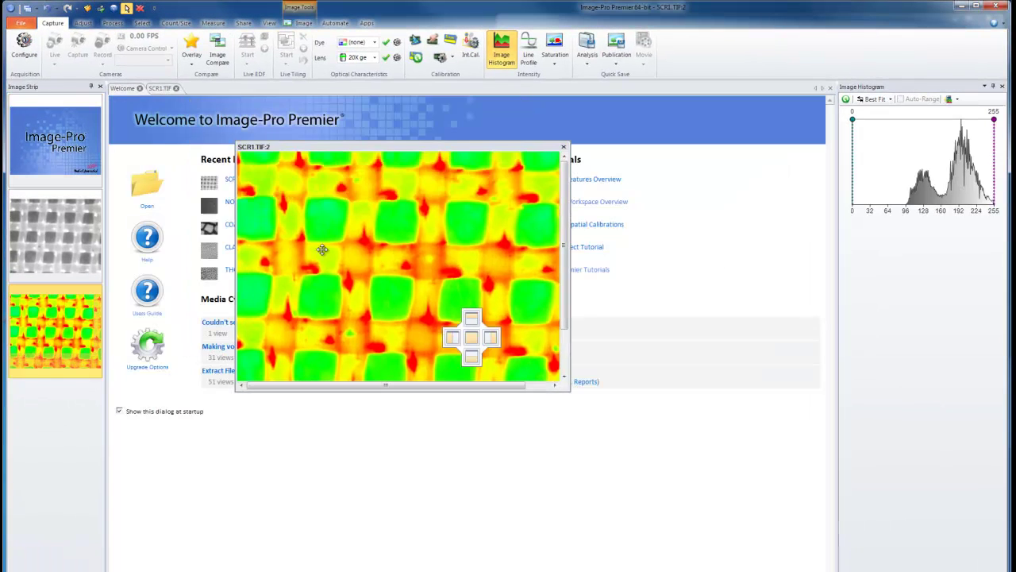
pyautogui.moveTo(322, 249); pyautogui.dragTo(492, 340)
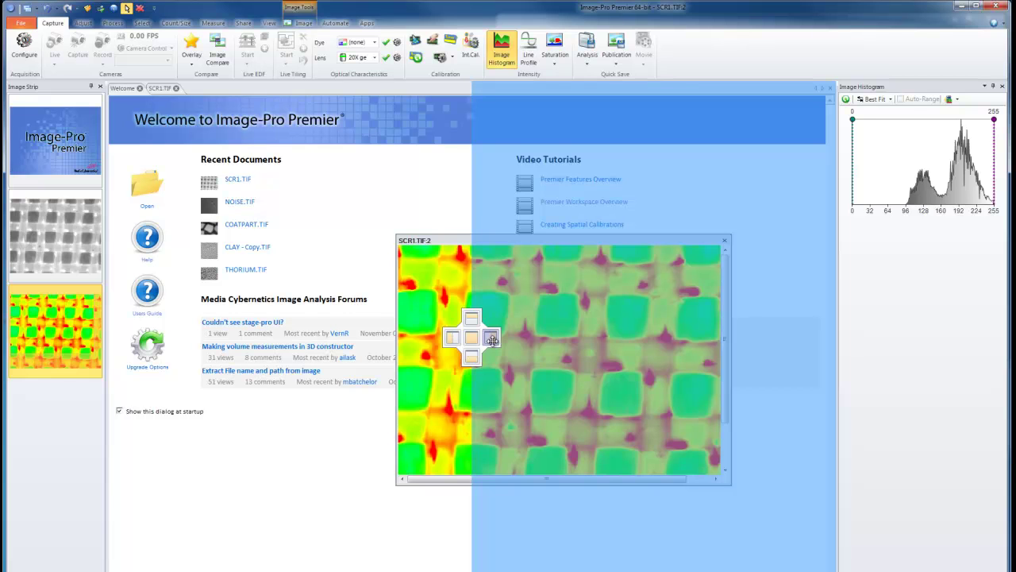
pyautogui.moveTo(492, 340); pyautogui.dragTo(493, 337)
pyautogui.moveTo(493, 337); pyautogui.dragTo(494, 341)
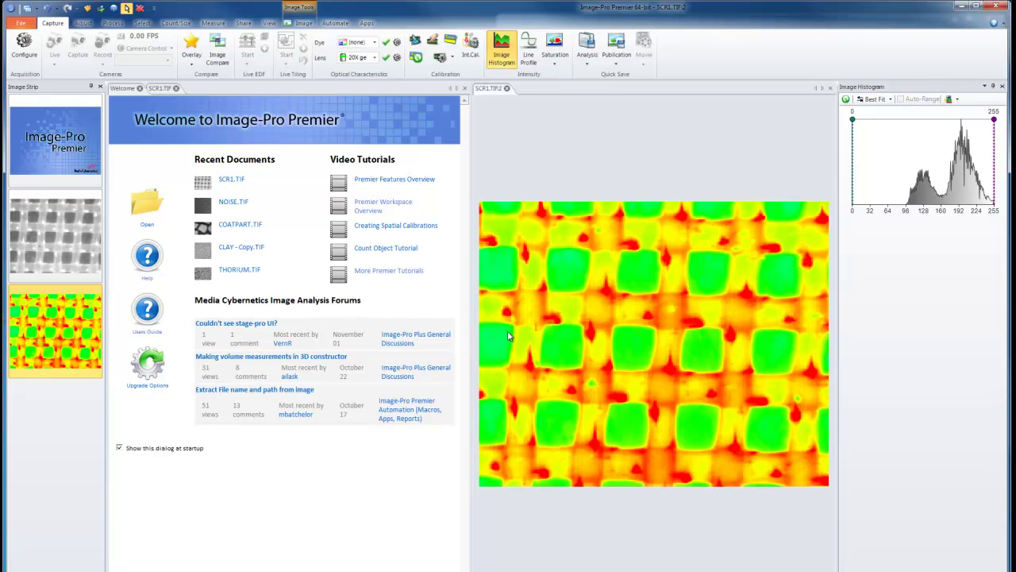
pyautogui.click(161, 89)
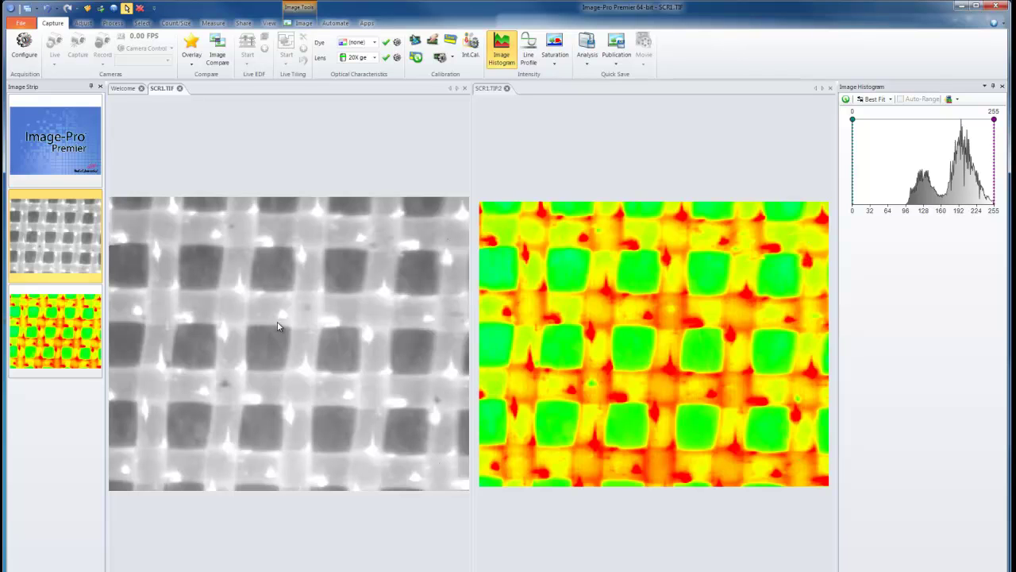
# Zoom the grayscale SCR1.TIF view with the mouse wheel, leaving it at 144%
pyautogui.scroll(5, 278, 325)
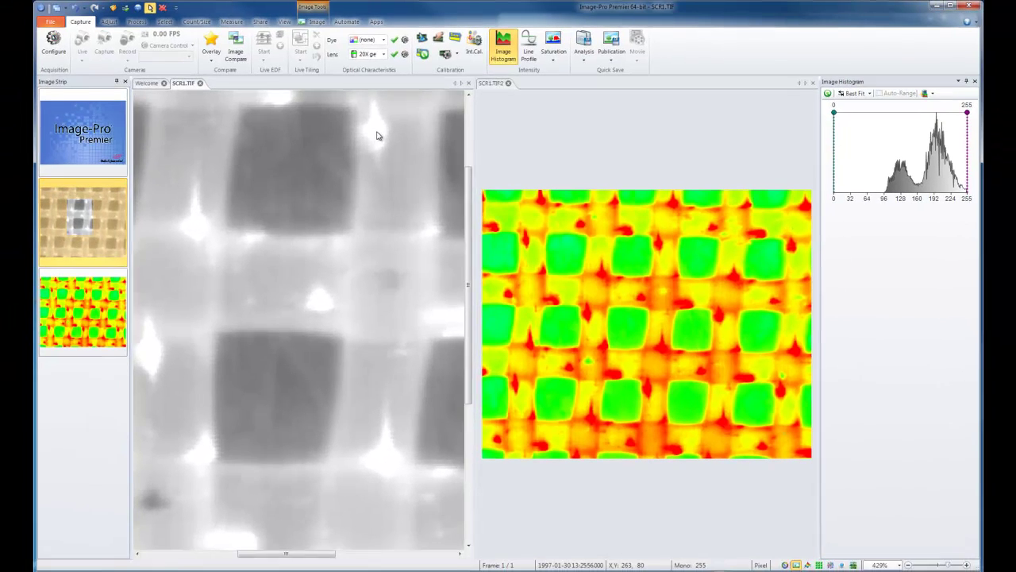
pyautogui.scroll(4, 378, 135)
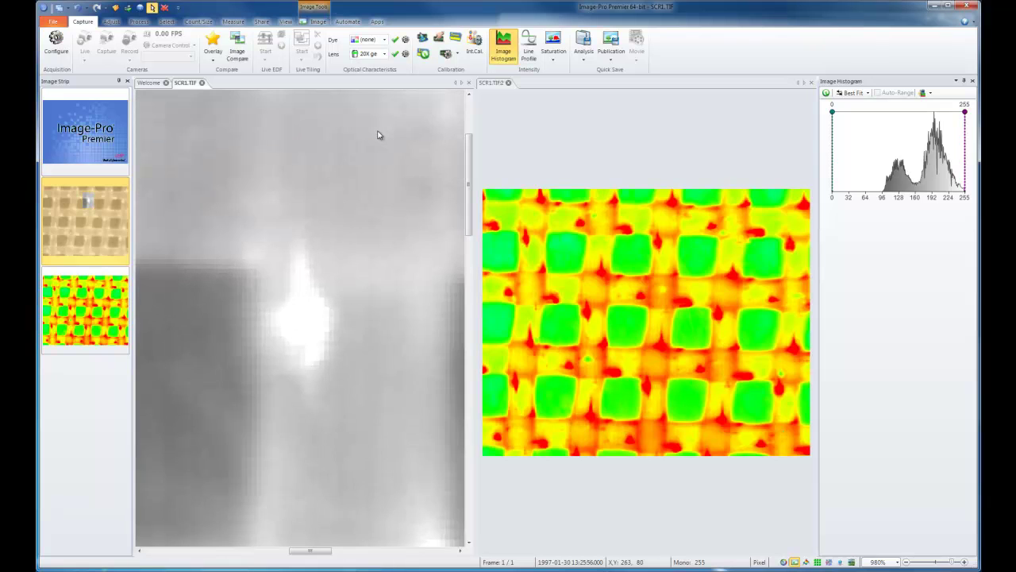
pyautogui.scroll(-8, 378, 135)
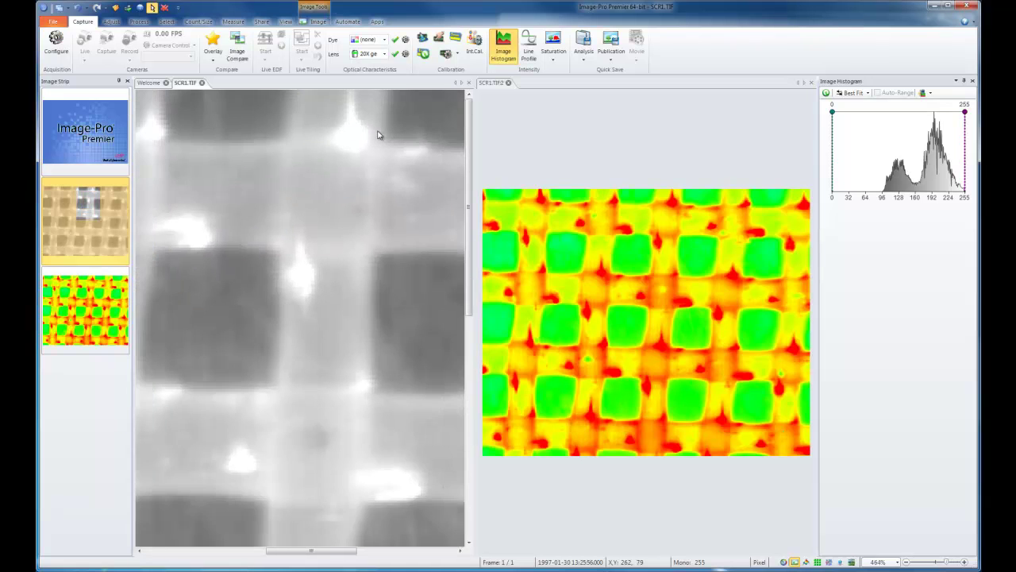
pyautogui.scroll(-3, 304, 226)
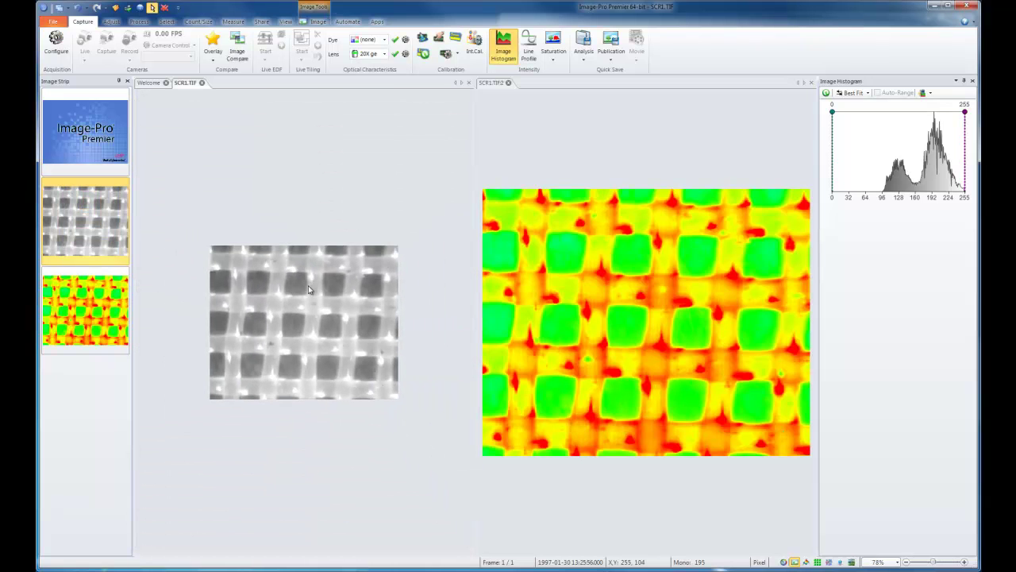
pyautogui.scroll(3, 306, 254)
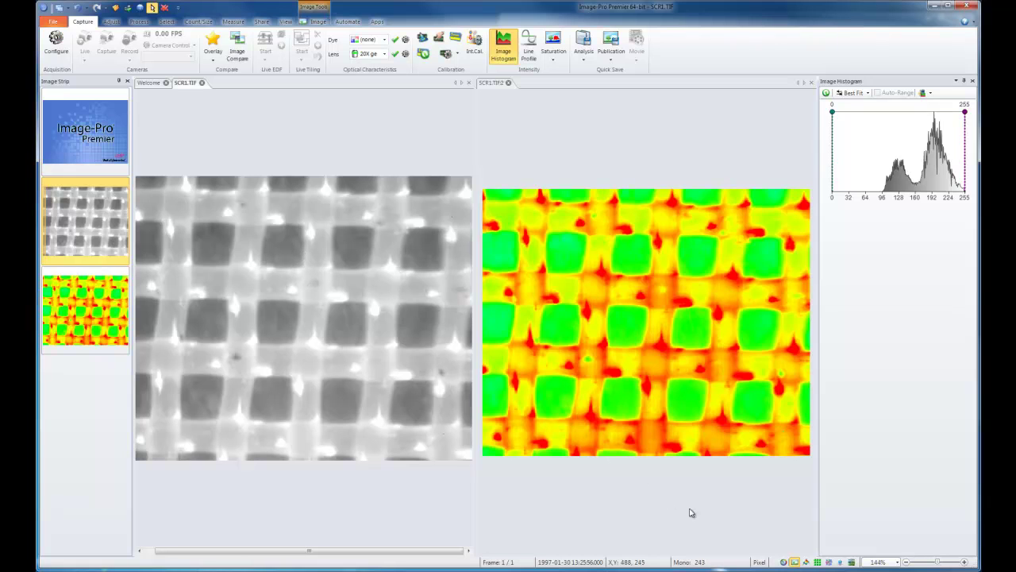
pyautogui.click(897, 563)
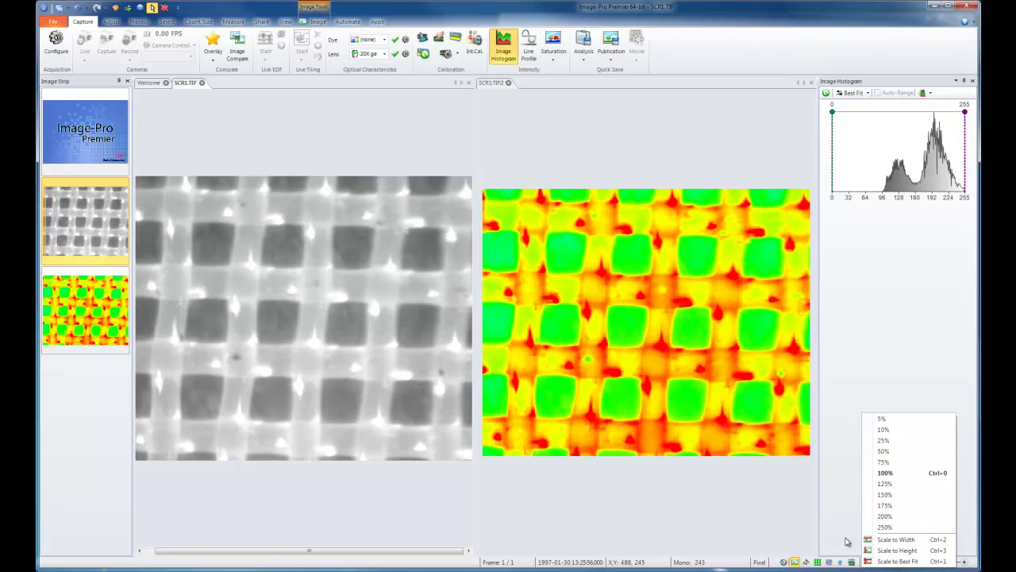
pyautogui.click(910, 561)
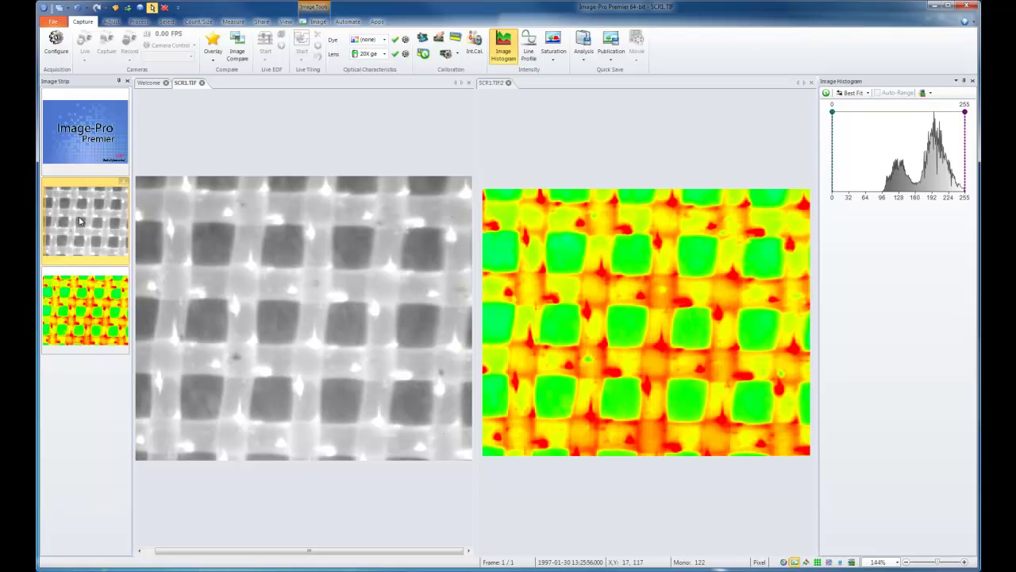
# Lock SCR1.TIF:2 to SCR1.TIF so pan and zoom stay in sync, then zoom both
pyautogui.click(80, 221)
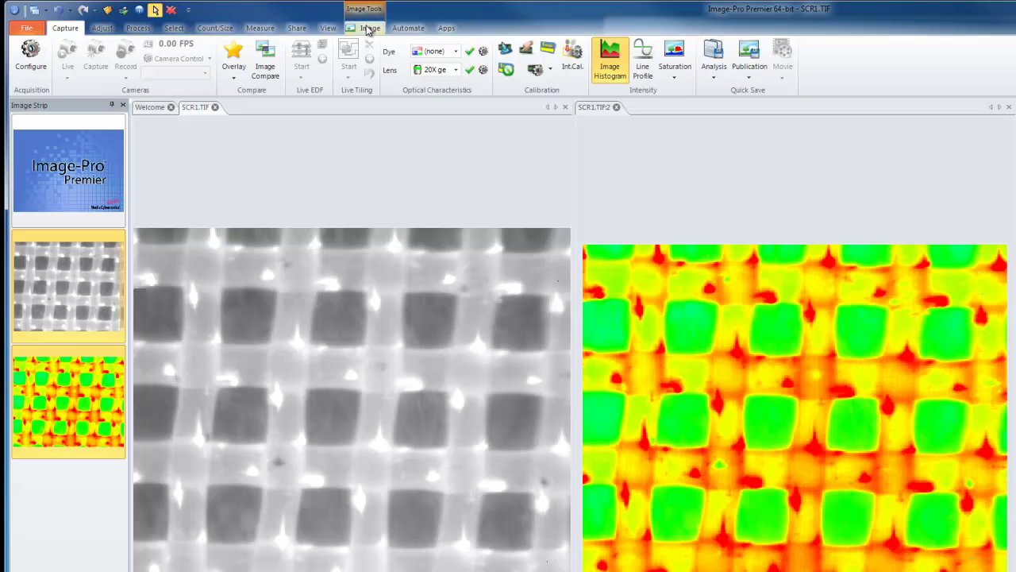
pyautogui.click(369, 29)
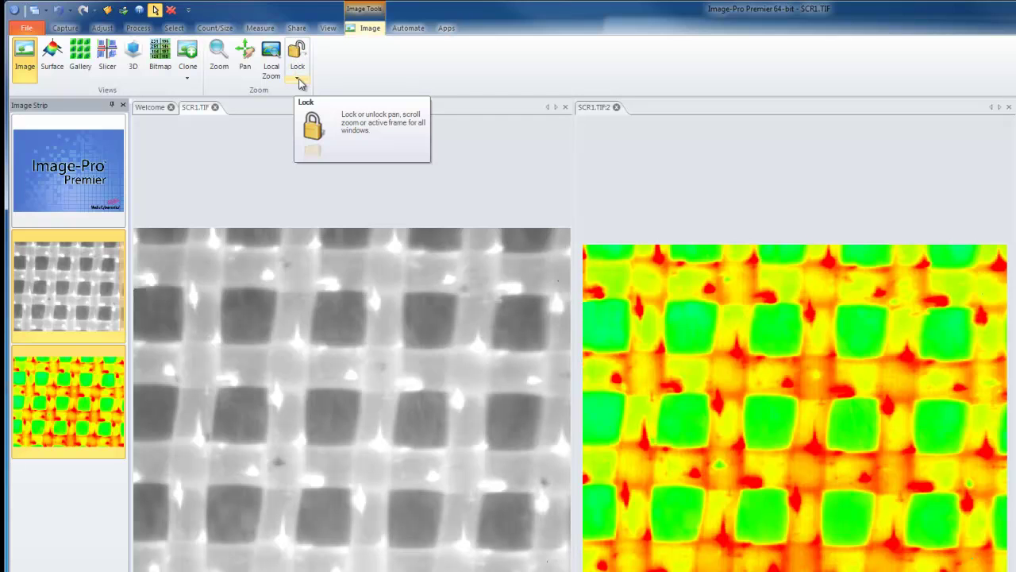
pyautogui.click(297, 77)
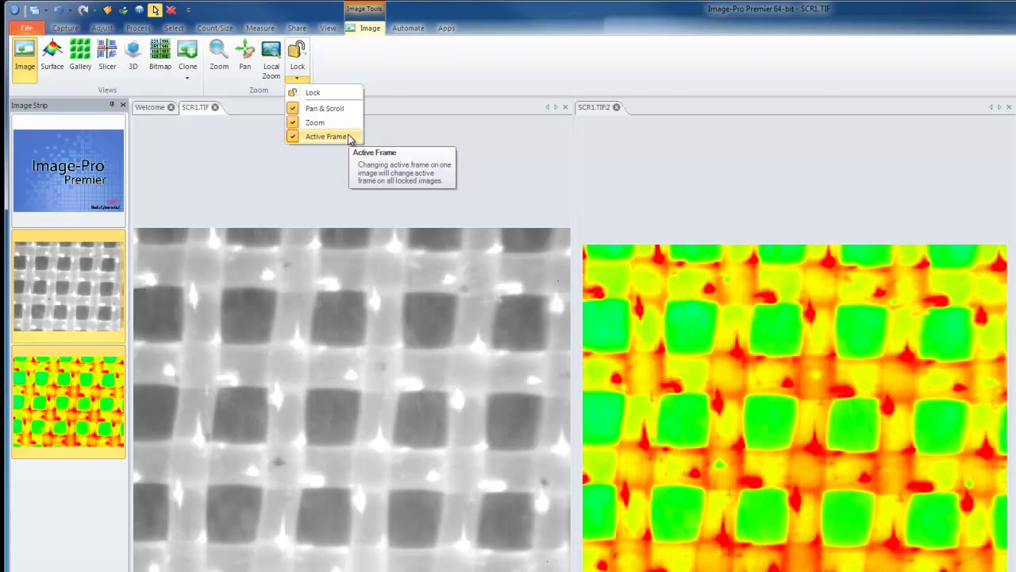
pyautogui.click(297, 50)
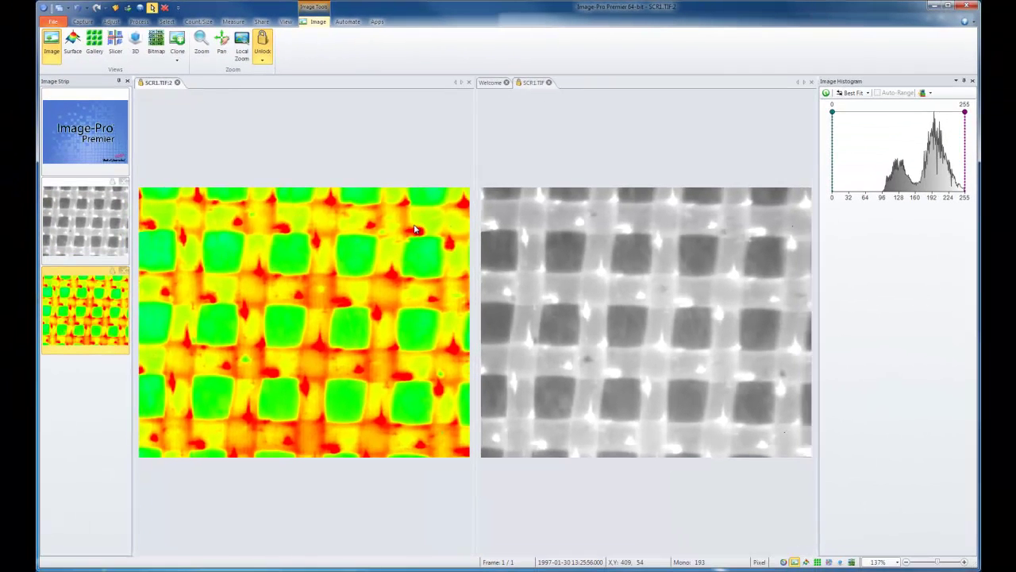
pyautogui.scroll(5, 413, 229)
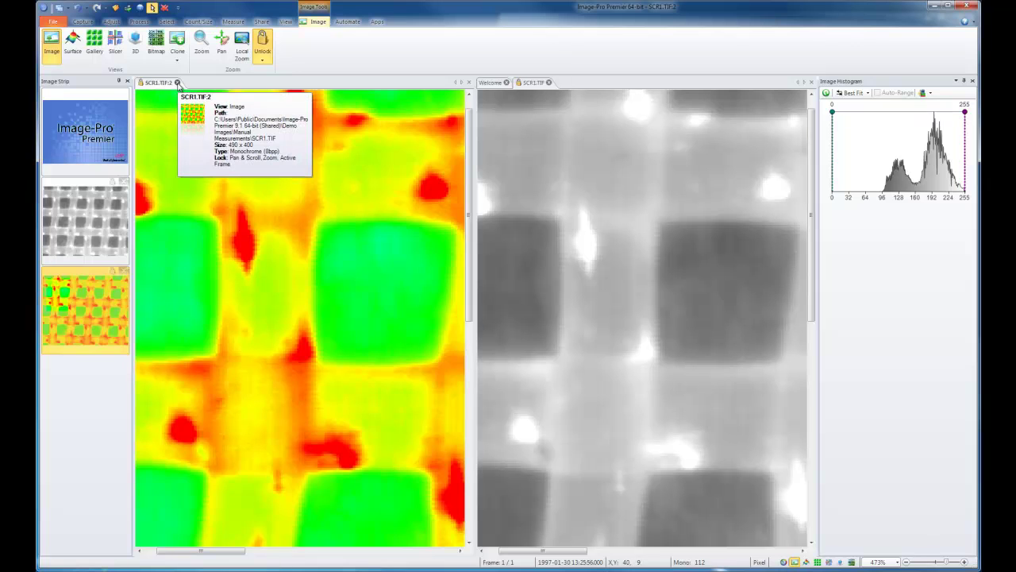
# Close the colour SCR1.TIF:2 image from the File menu
pyautogui.click(54, 23)
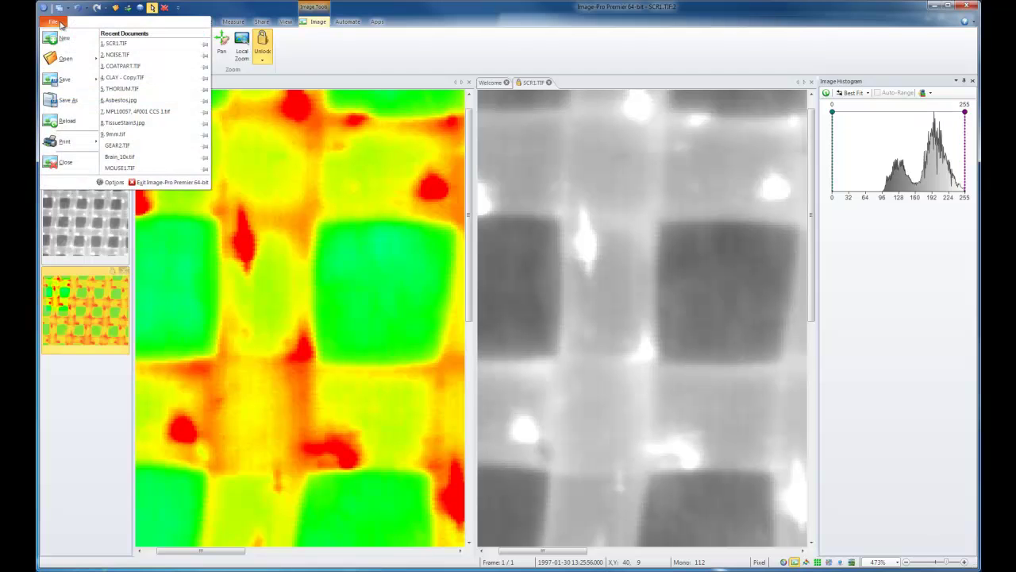
pyautogui.click(70, 164)
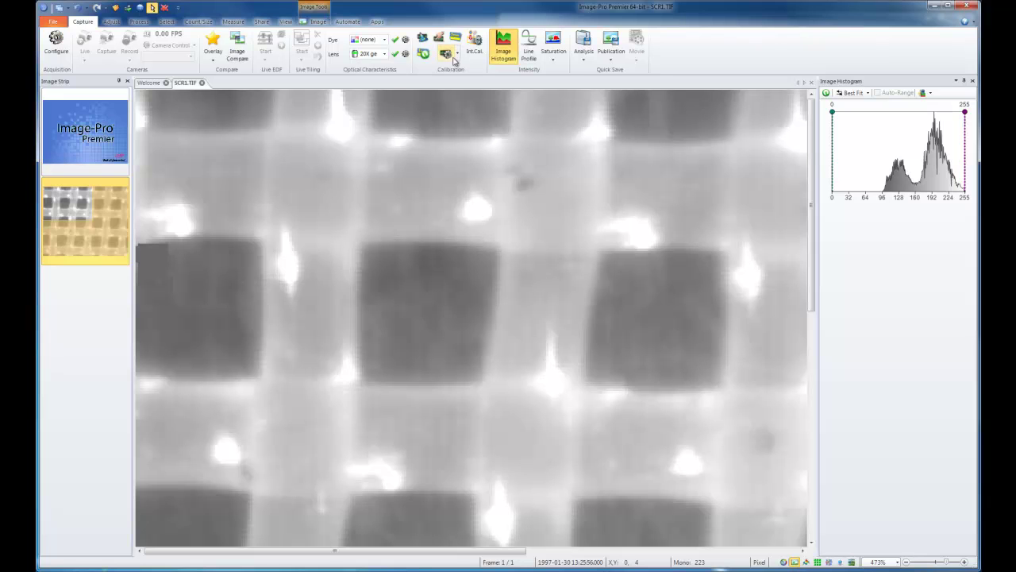
pyautogui.click(457, 54)
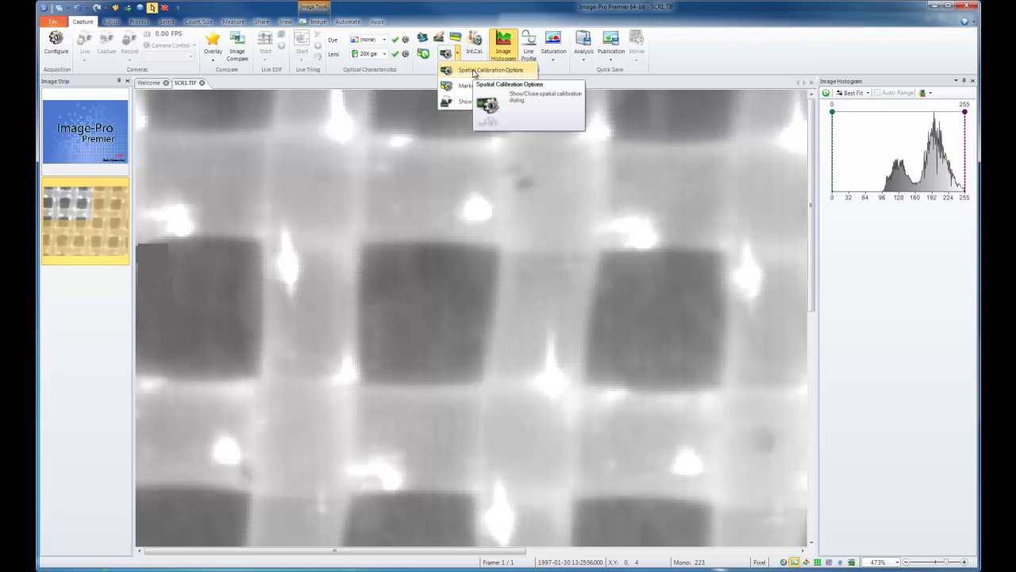
pyautogui.click(475, 73)
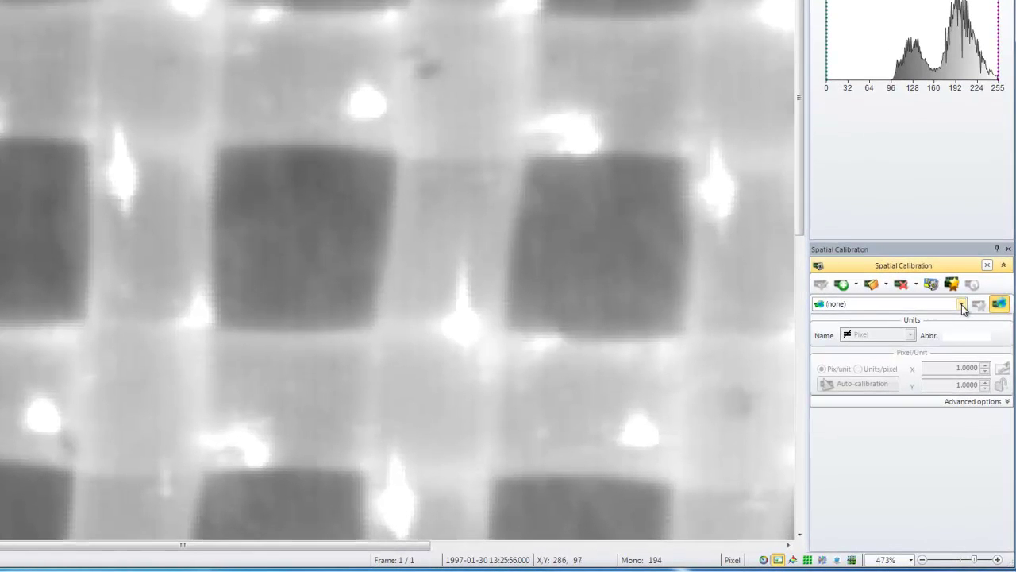
pyautogui.click(961, 305)
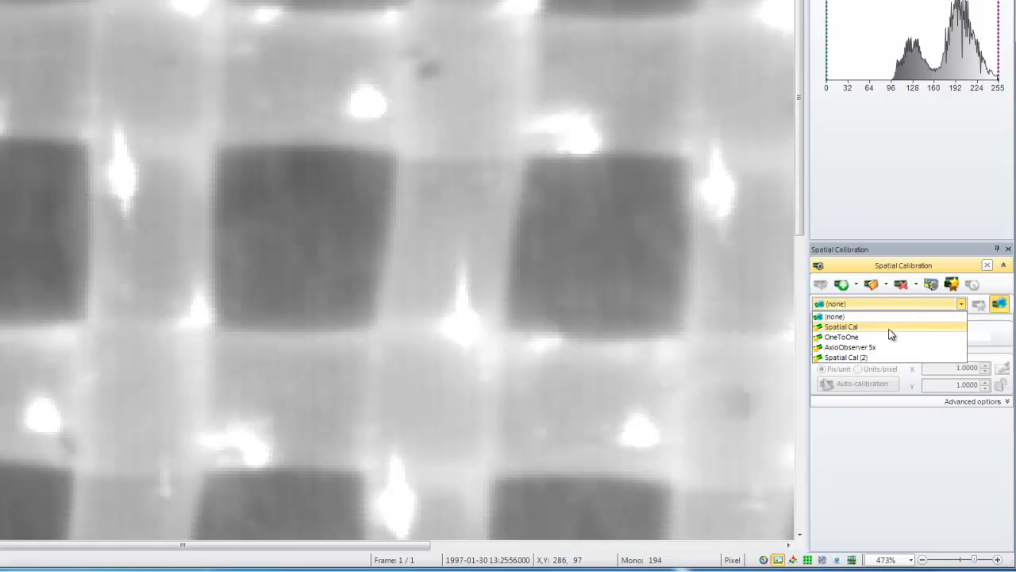
pyautogui.click(881, 416)
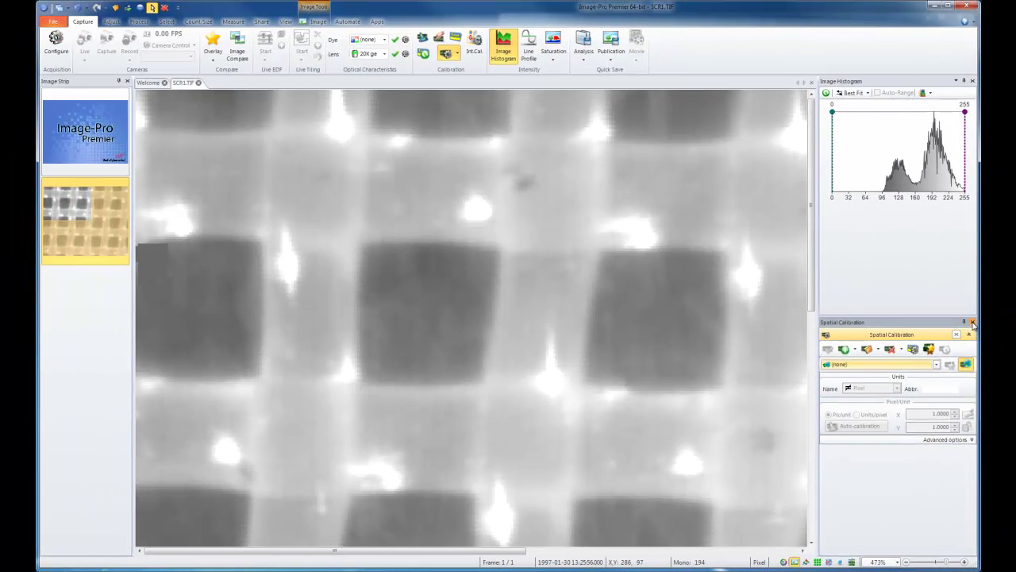
pyautogui.click(972, 322)
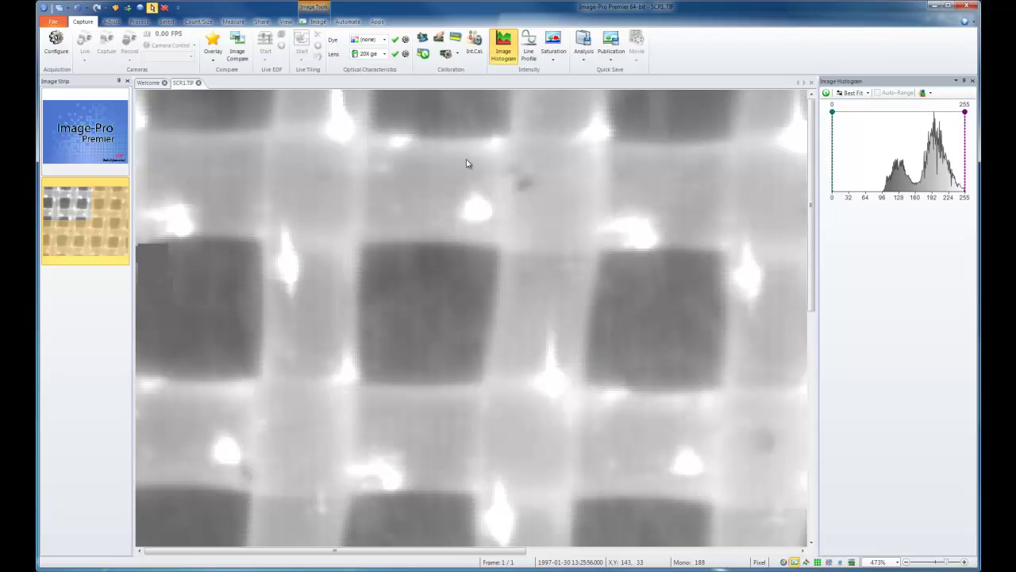
# Apply the Spatial Cal (2) millimeter calibration (367.6932 pixels per unit) to SCR1.TIF
pyautogui.click(447, 54)
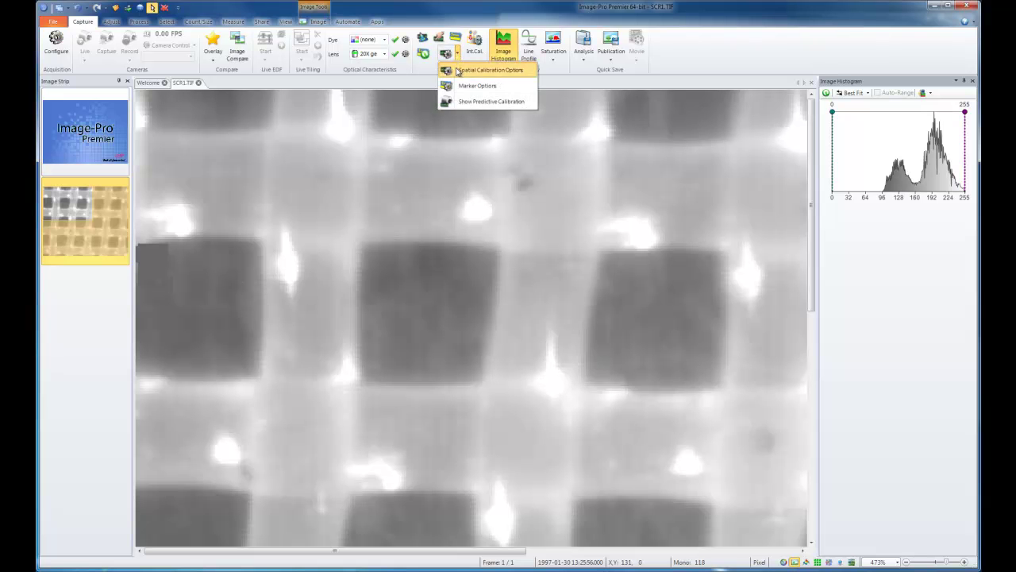
pyautogui.click(480, 70)
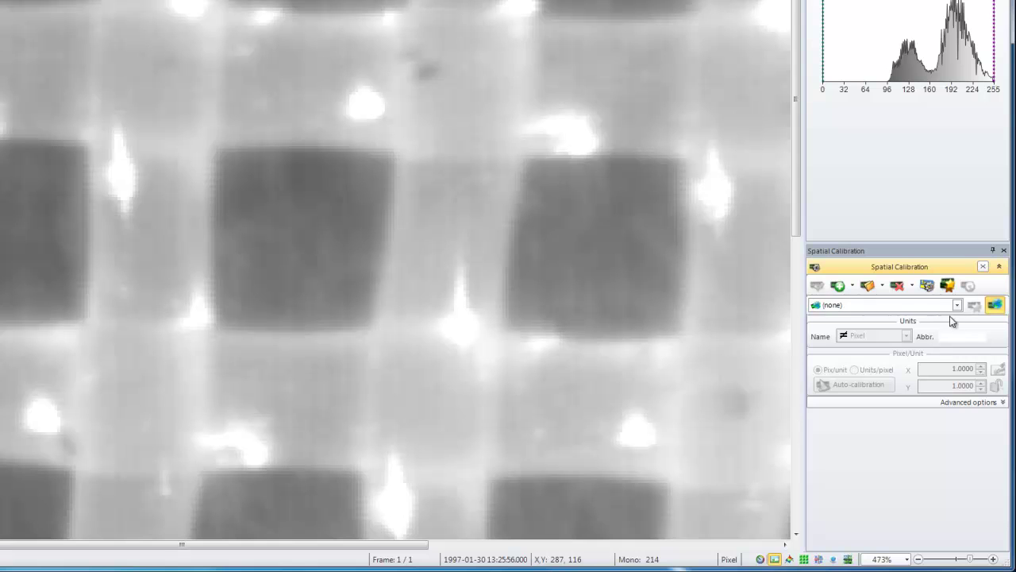
pyautogui.click(938, 366)
pyautogui.click(858, 357)
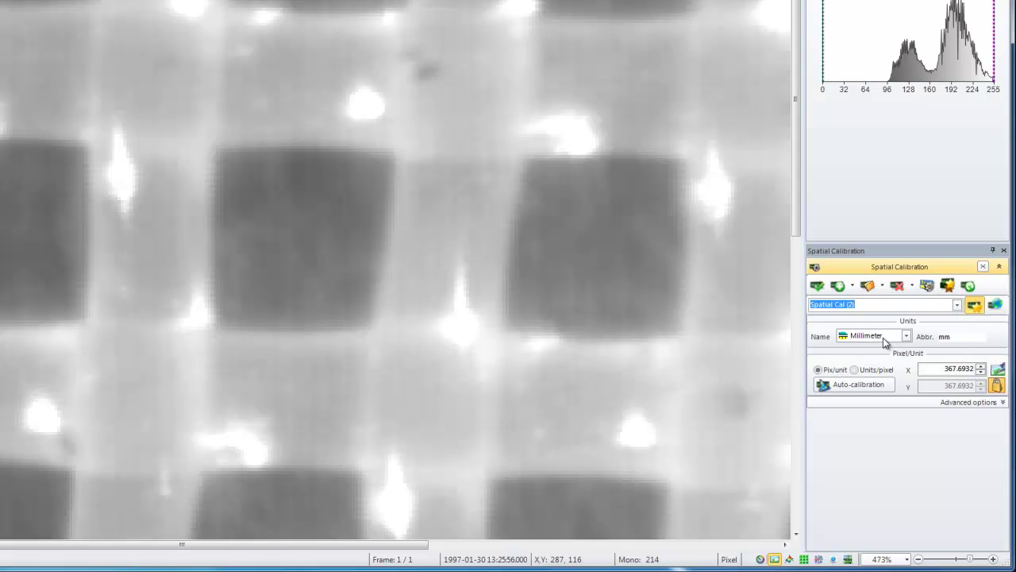
pyautogui.click(818, 287)
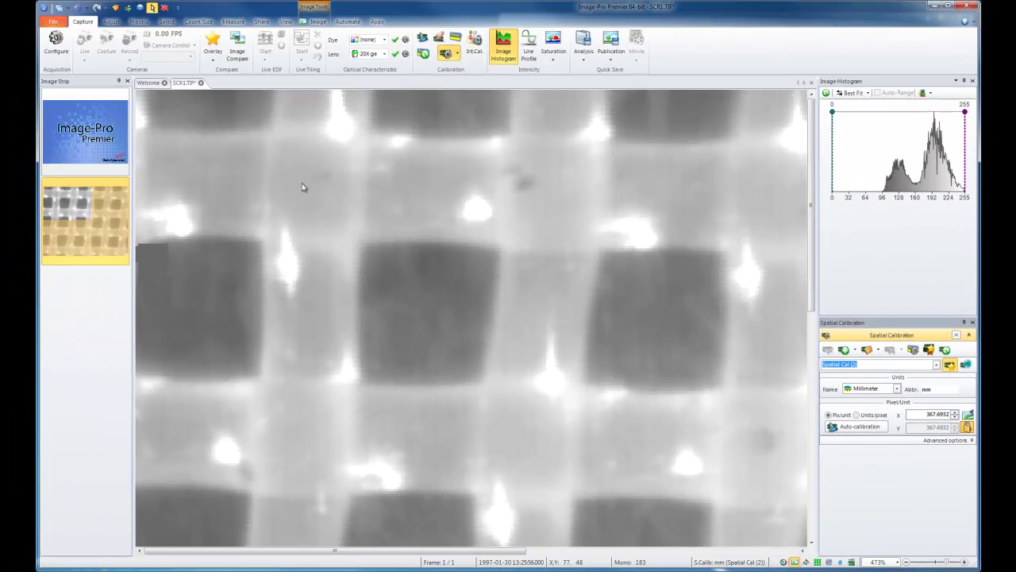
pyautogui.click(113, 21)
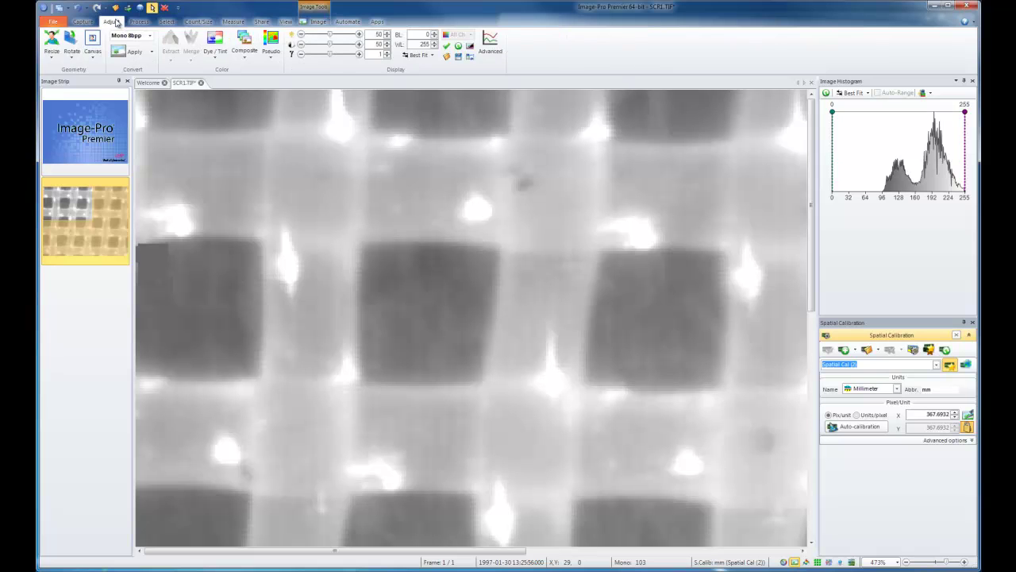
pyautogui.click(139, 21)
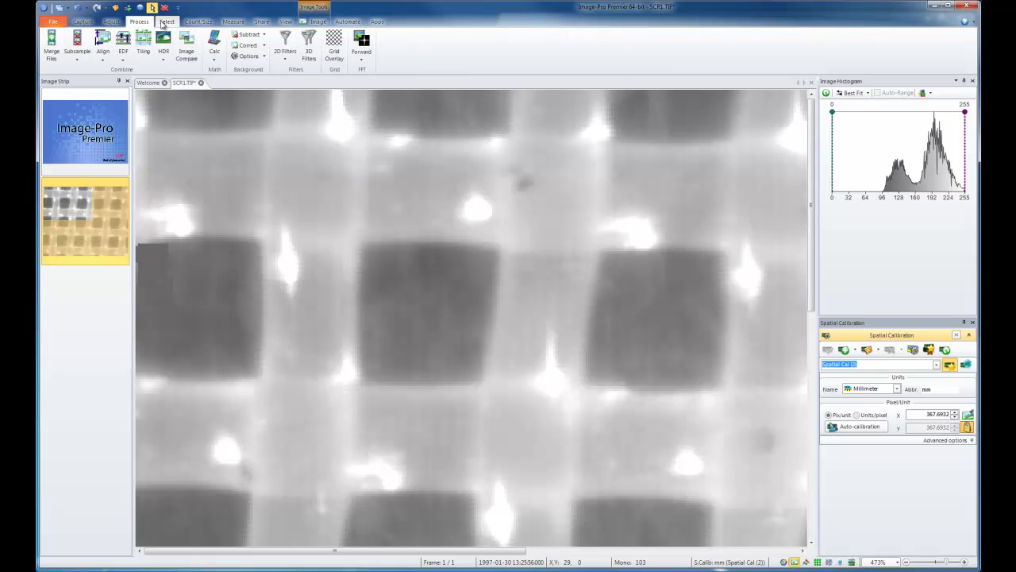
pyautogui.click(196, 21)
pyautogui.click(234, 21)
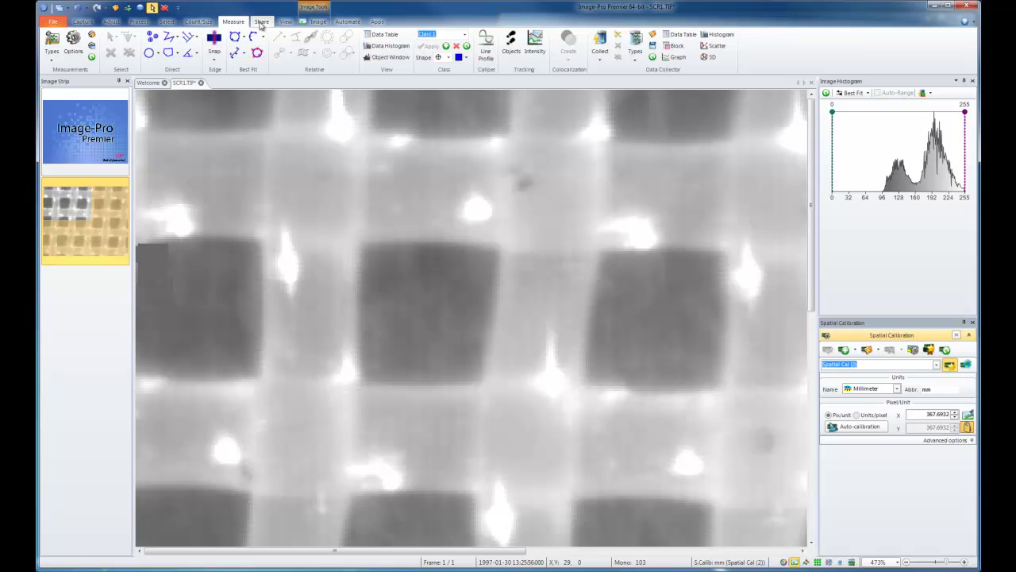
pyautogui.click(262, 22)
pyautogui.click(286, 22)
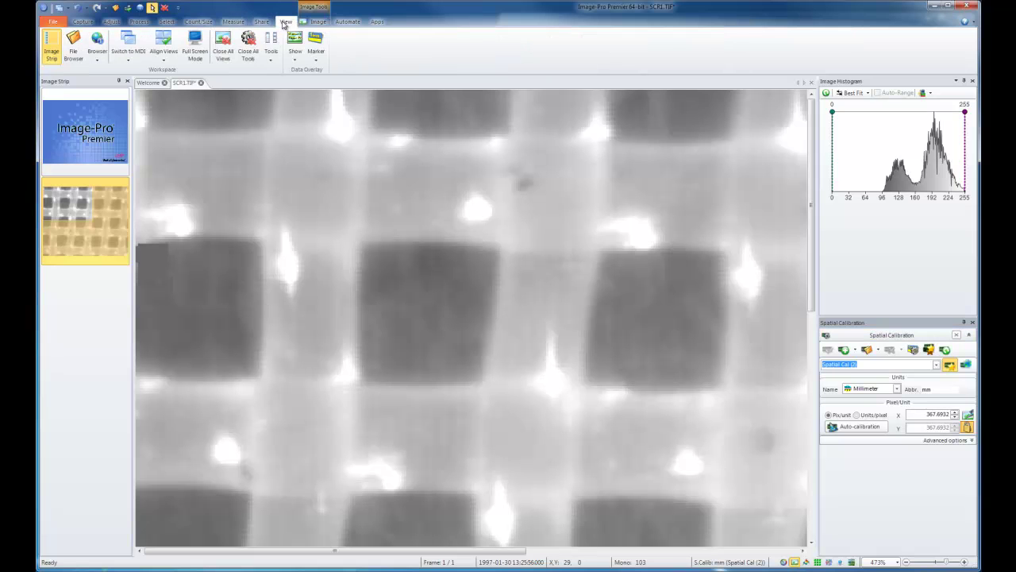
pyautogui.click(346, 22)
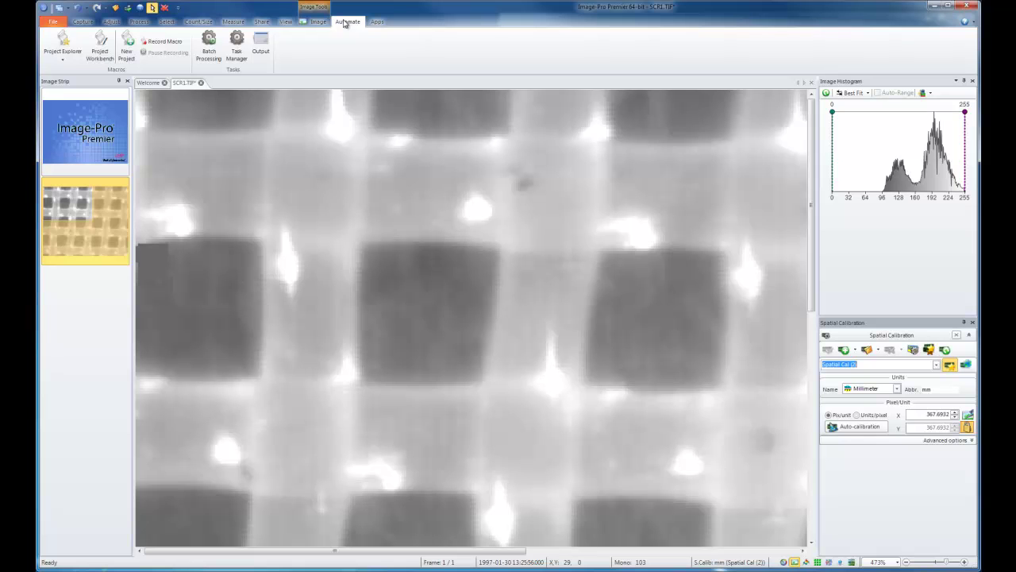
pyautogui.click(86, 23)
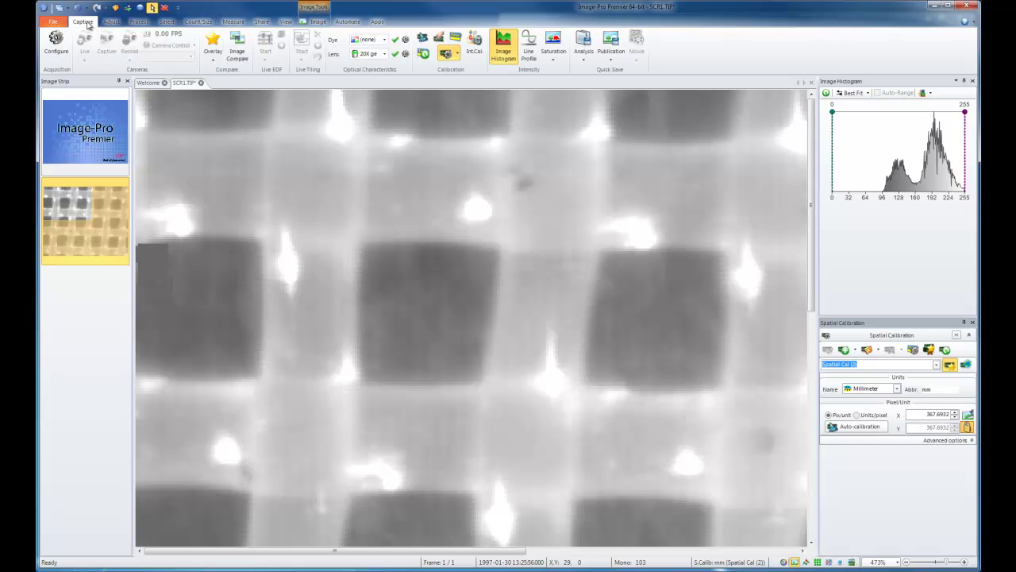
pyautogui.click(585, 62)
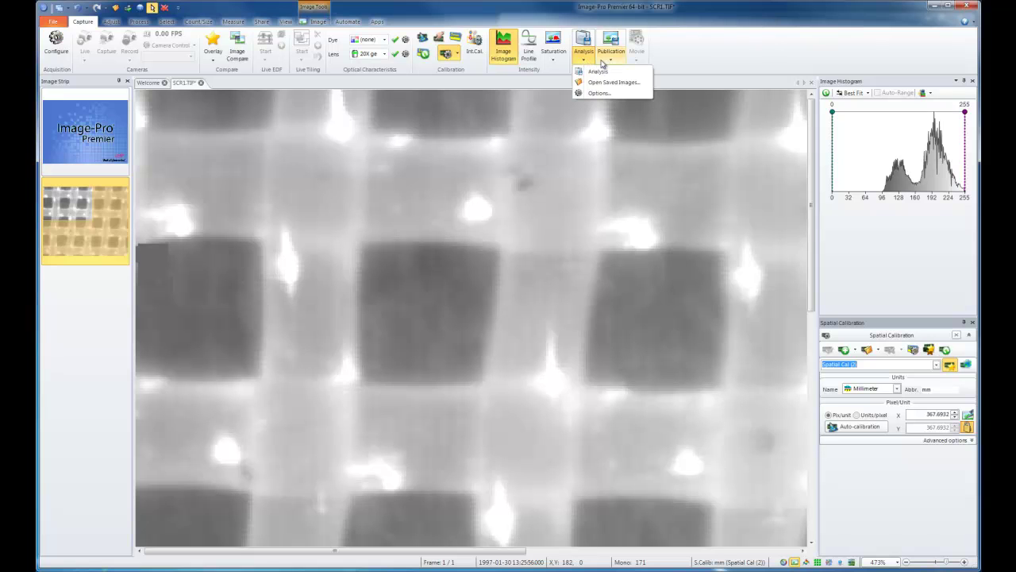
pyautogui.click(609, 62)
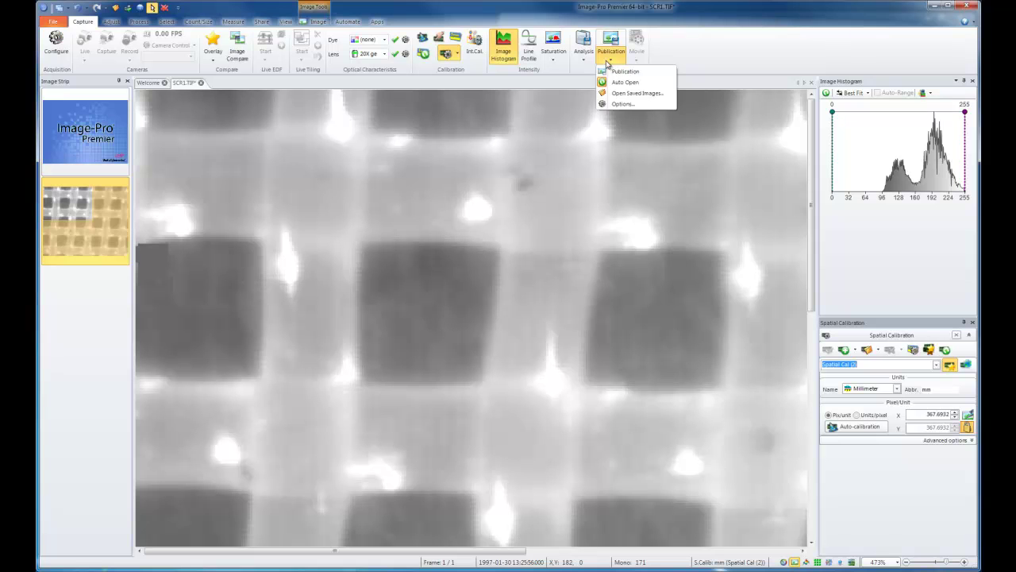
pyautogui.click(638, 62)
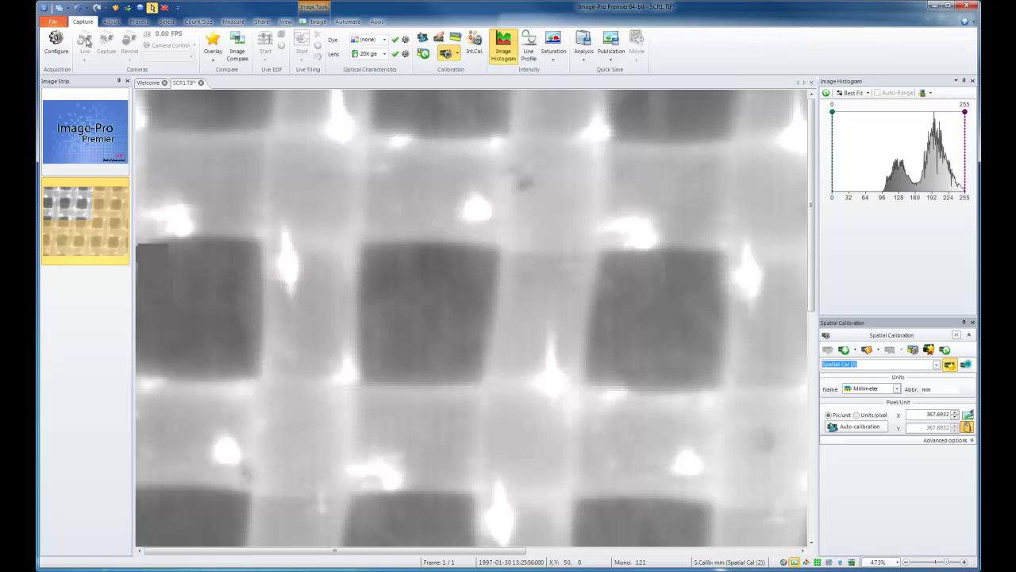
pyautogui.click(54, 21)
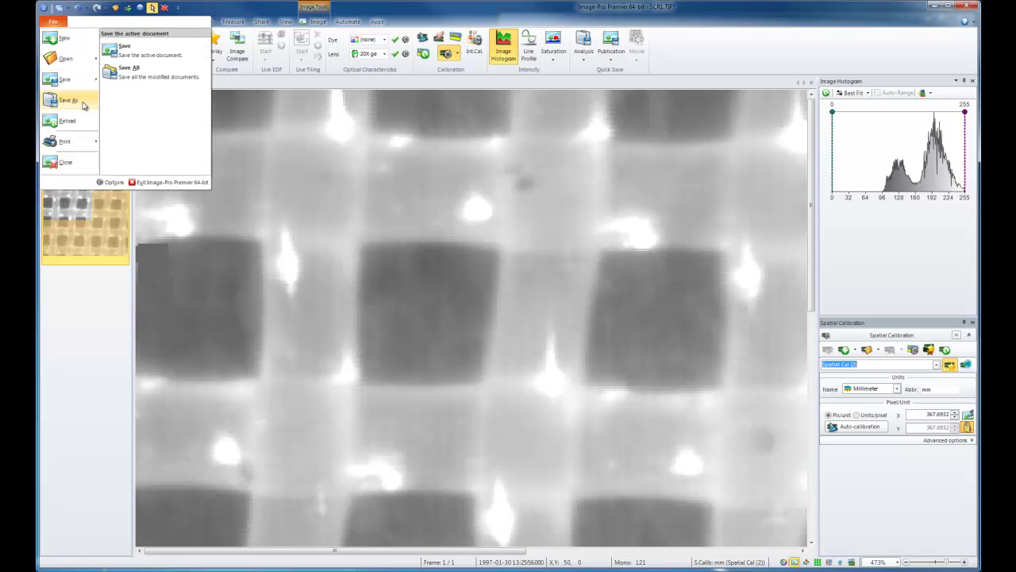
pyautogui.click(483, 273)
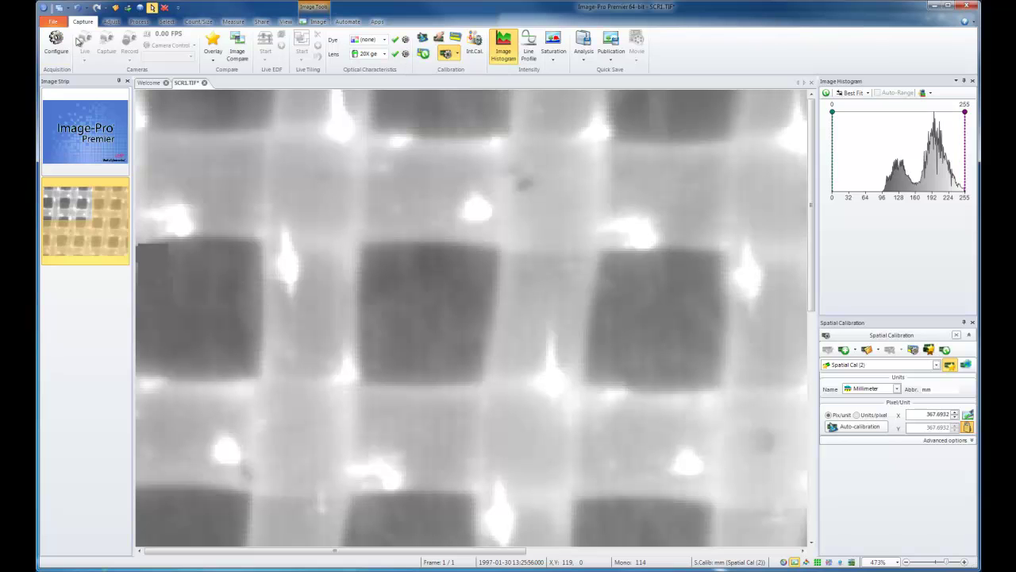
# Open the application Options dialog from the File menu
pyautogui.click(53, 21)
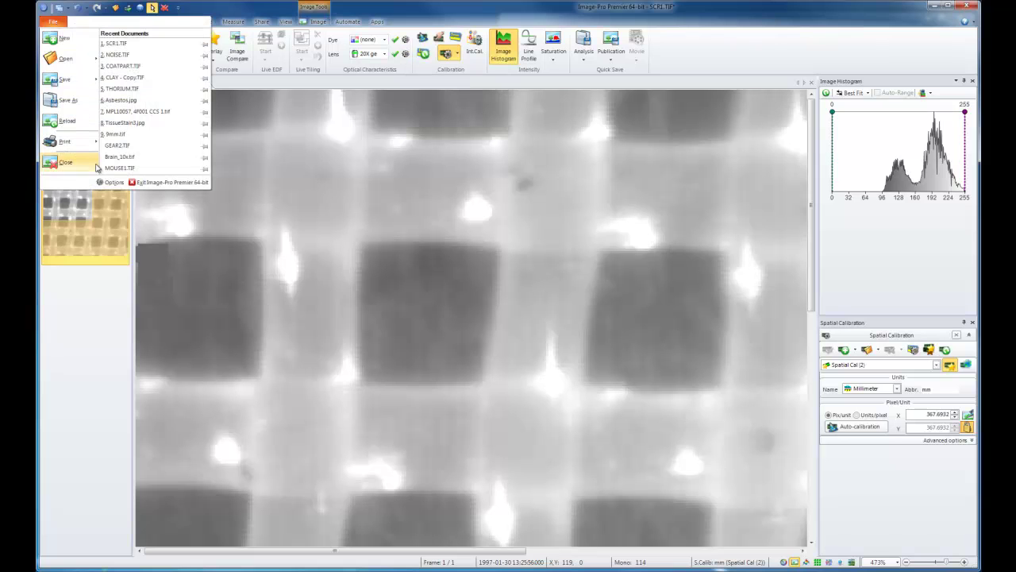
pyautogui.click(110, 183)
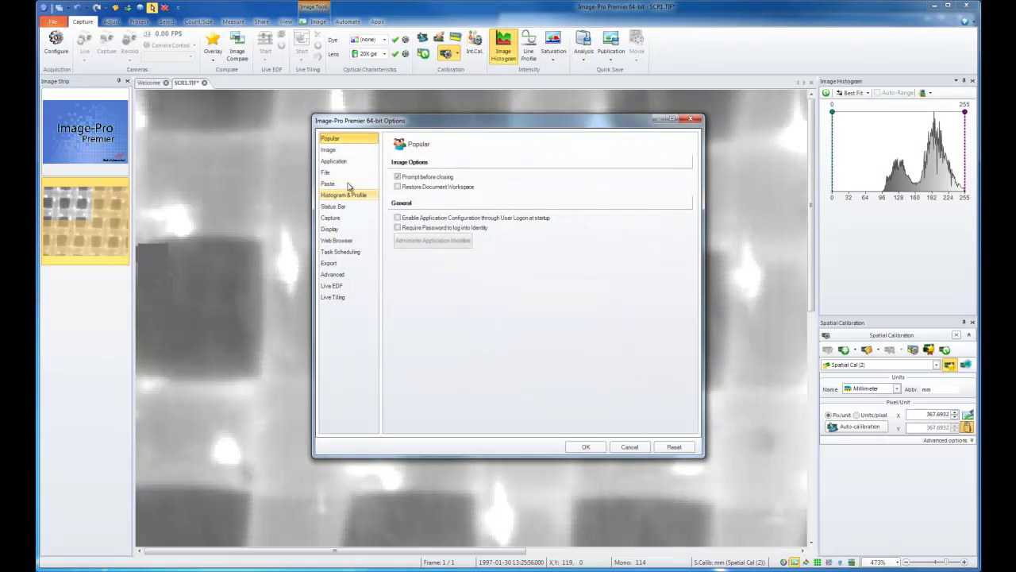